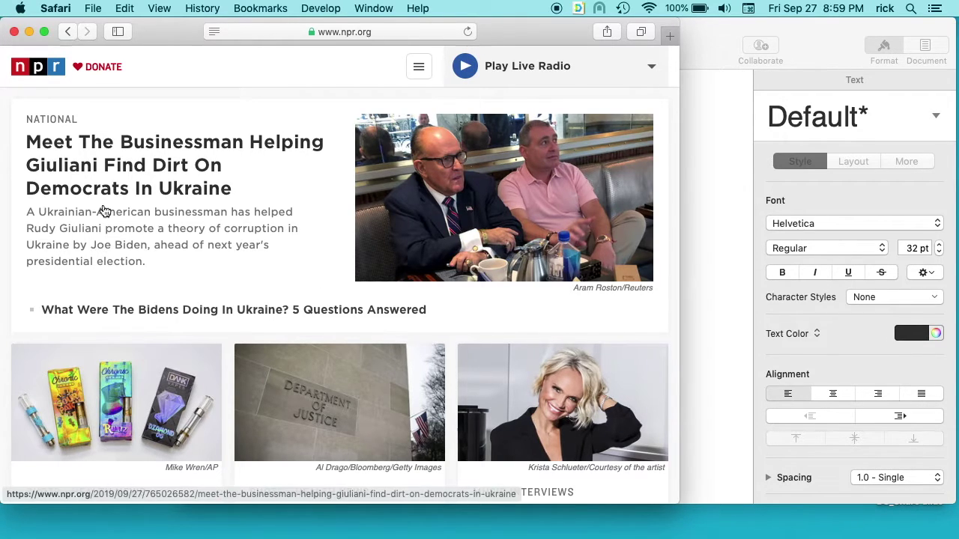
Select the top NPR headline through its summary paragraph, then switch Safari to full screen.
left_click(19, 139)
left_click_drag(19, 138, 192, 284)
key("super+c")
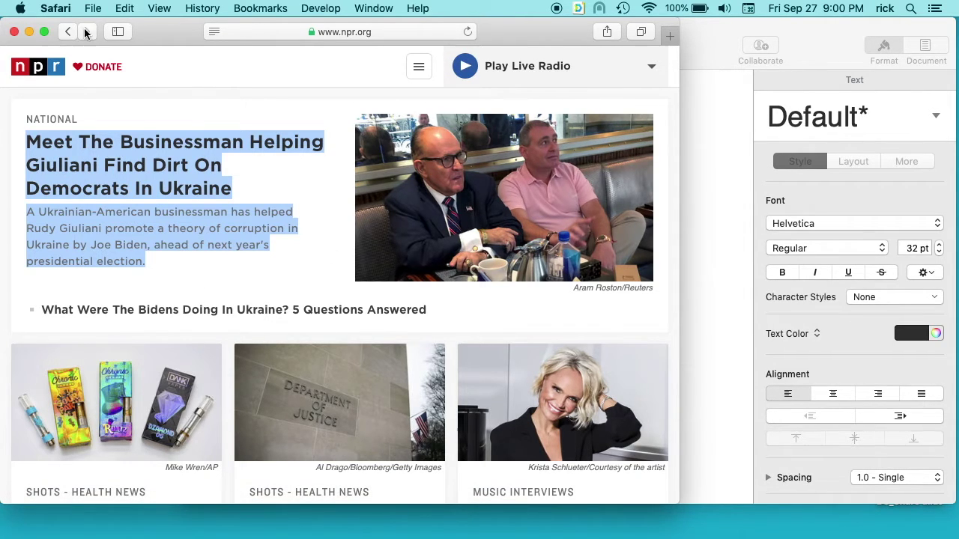
left_click(44, 31)
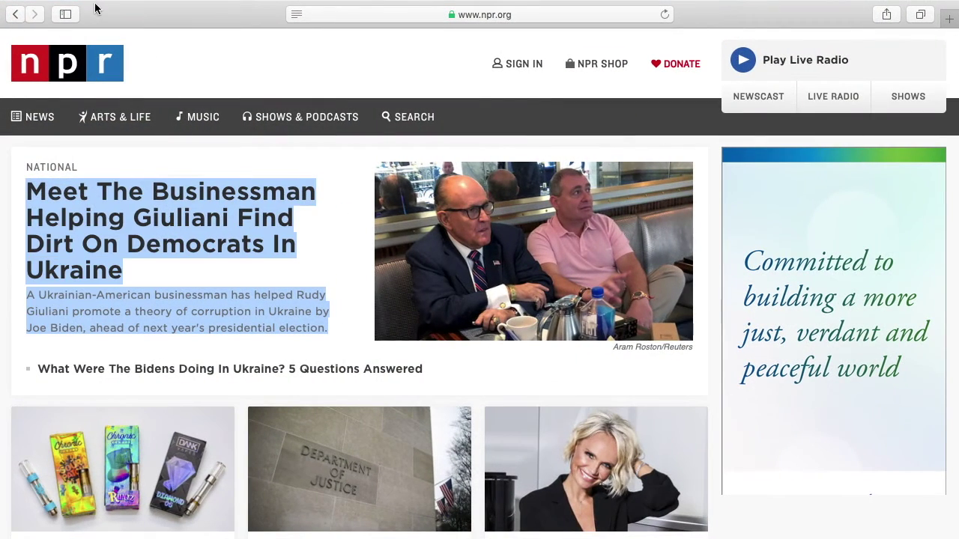
Close Safari, then paste the styled story into the Pages document and undo it.
mouse_move(96, 6)
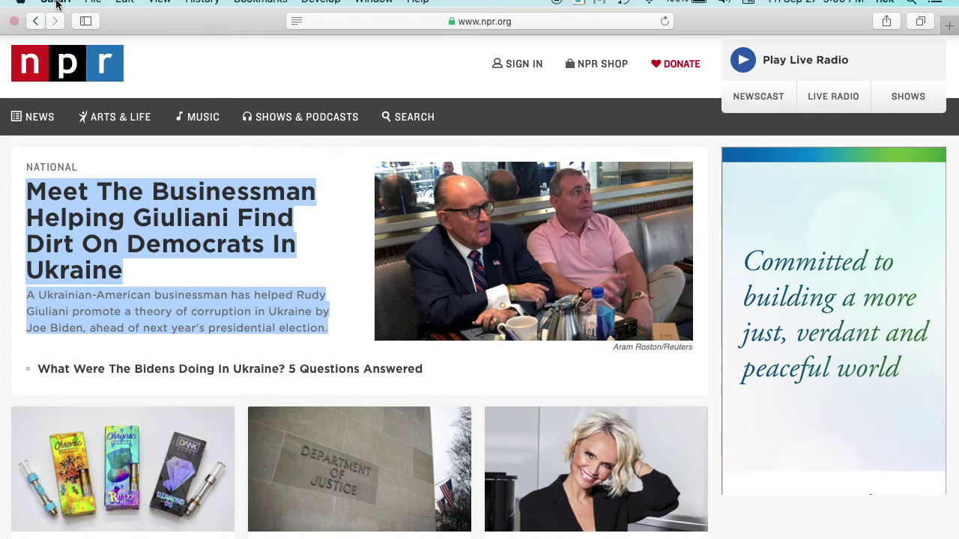
left_click(14, 33)
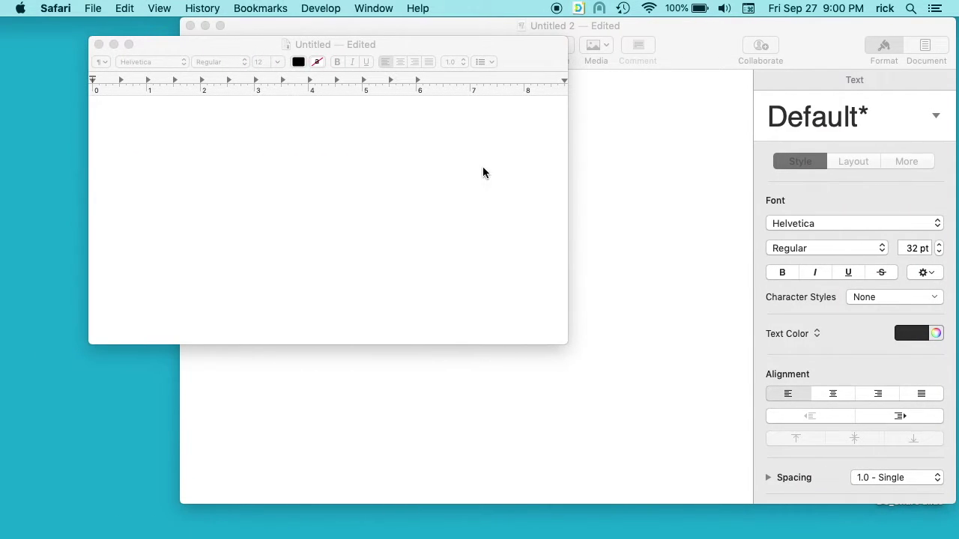
left_click(605, 184)
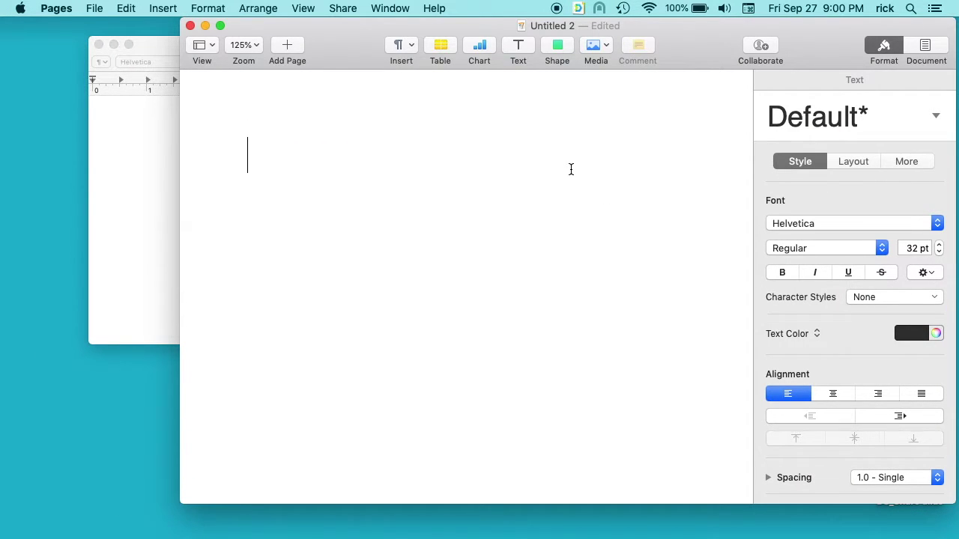
key("super+v")
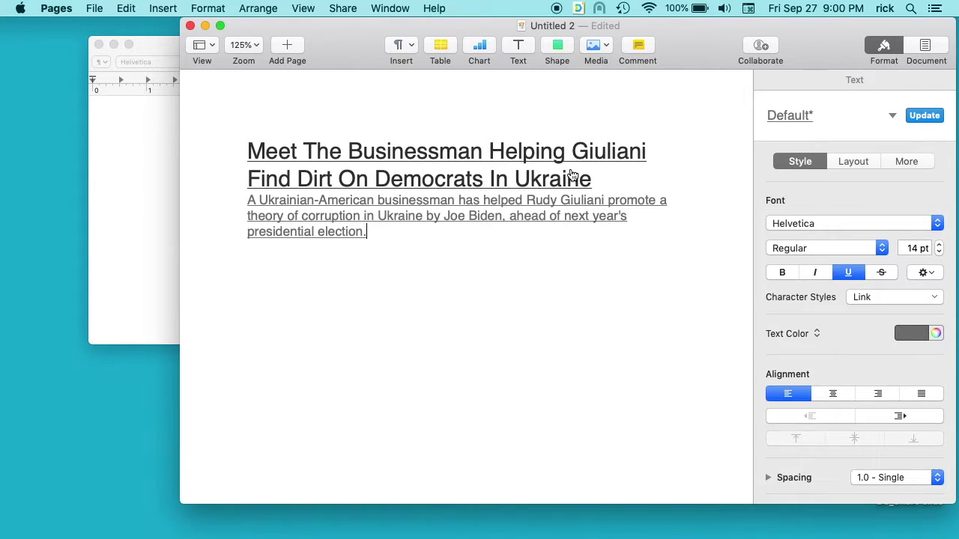
key("super+z")
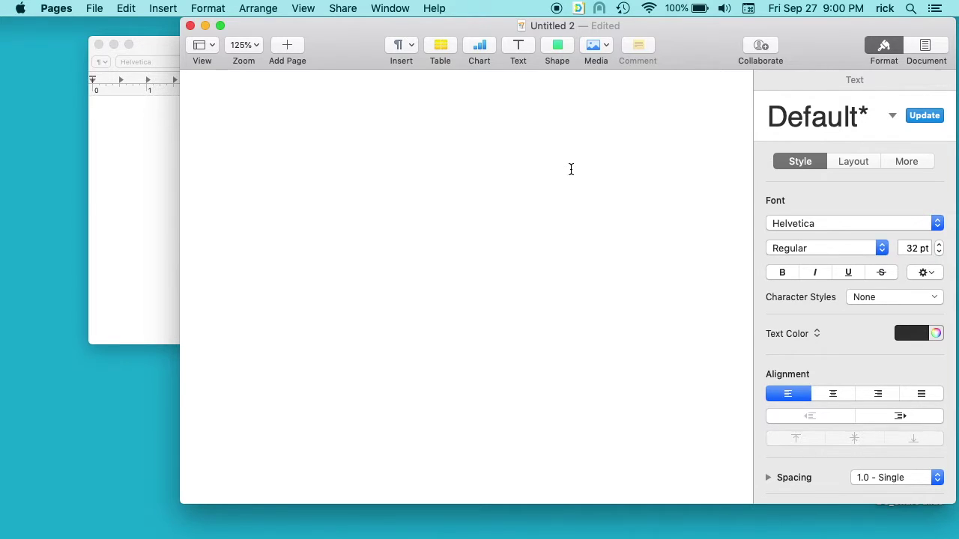
Type and erase test letters, then close the untitled Pages document.
type("asdf")
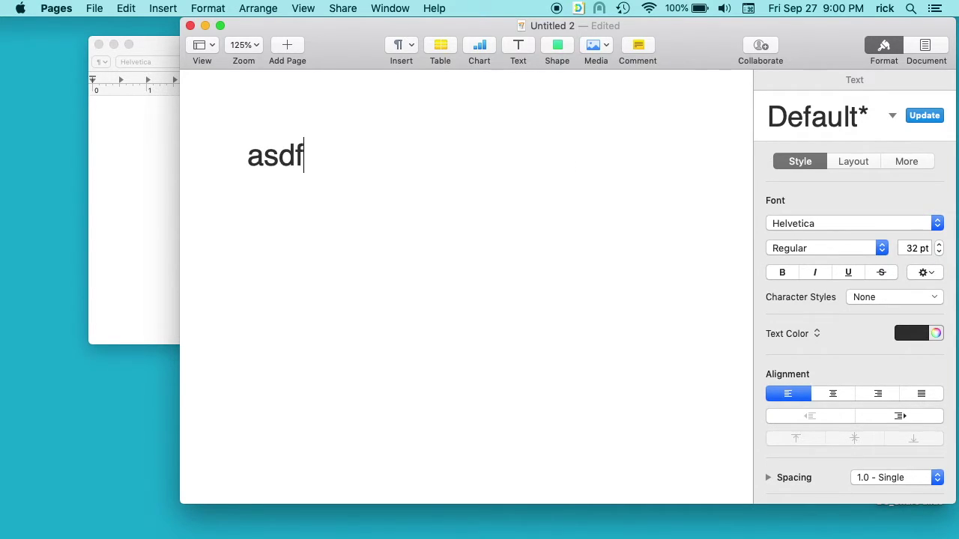
key("BackSpace")
key("BackSpace")
key("BackSpace")
key("BackSpace")
key("super+w")
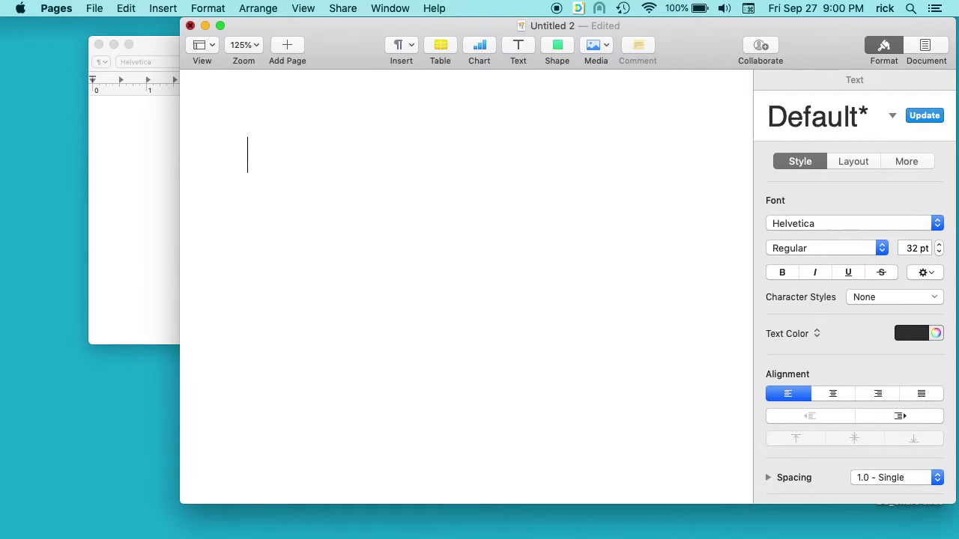
Discard the untitled document without saving and create a new Blank document.
left_click(461, 237)
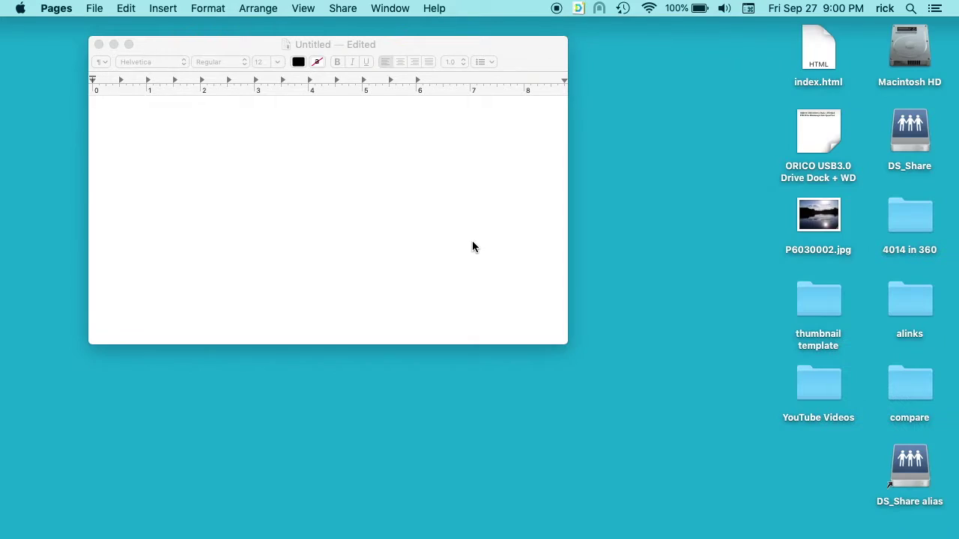
key("super+n")
double_click(414, 157)
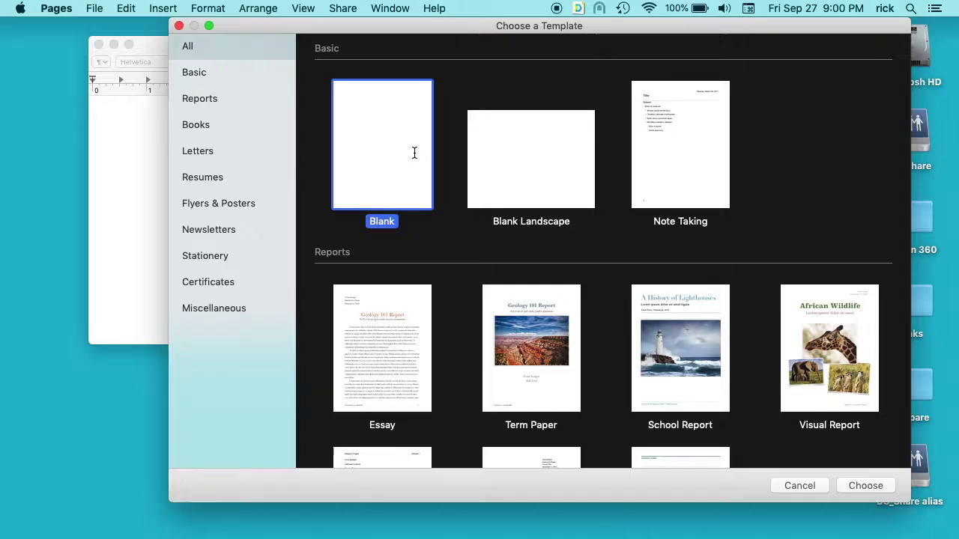
Enter the intro line 'This is the article:' and start a new line below it.
type("asfd")
key("BackSpace")
key("BackSpace")
key("BackSpace")
key("BackSpace")
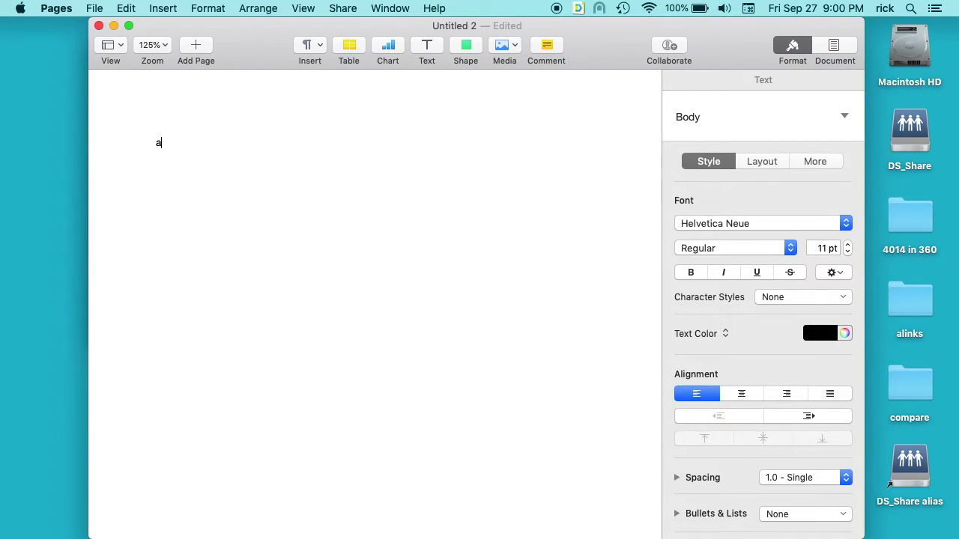
type("This is the article:")
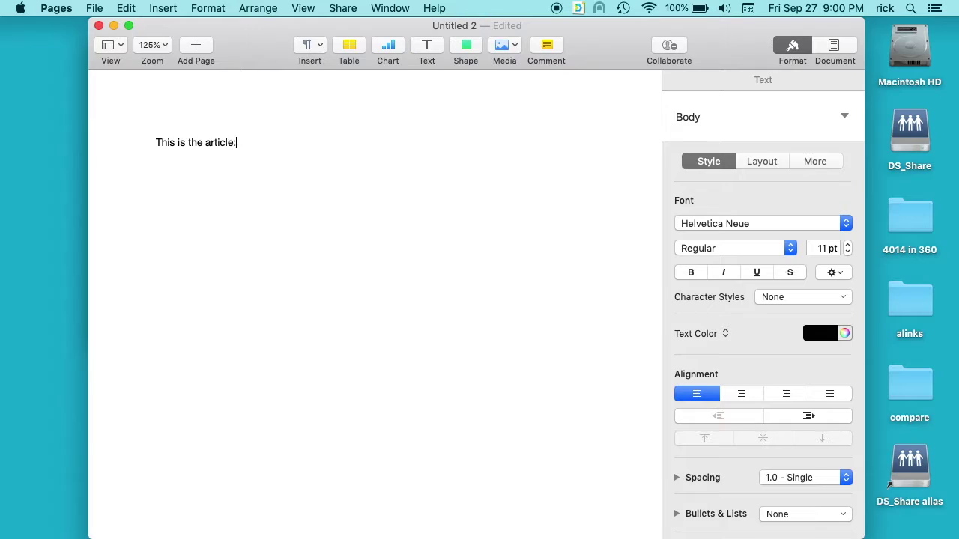
key("Return")
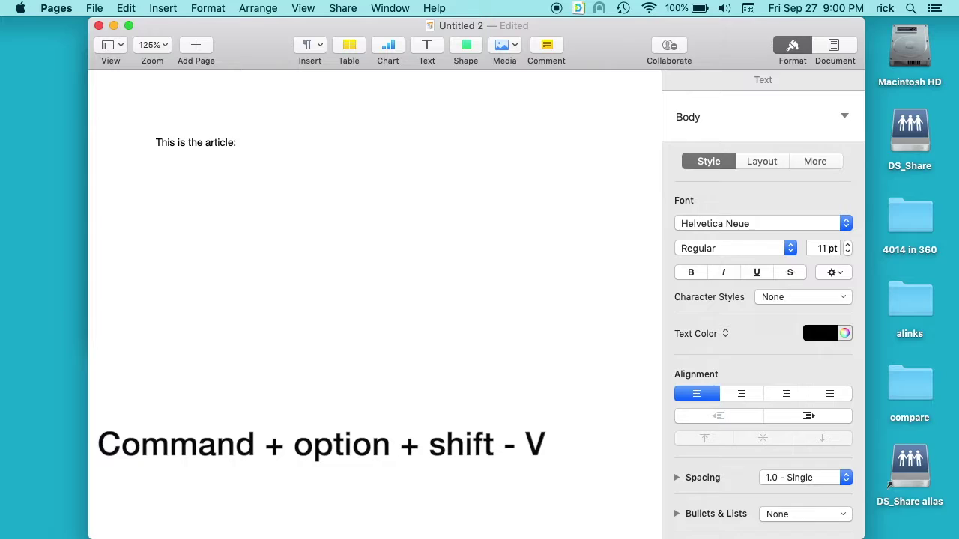
Paste the story with Paste and Match Style under the intro, then try and undo a formatted paste.
key("super+alt+shift+v")
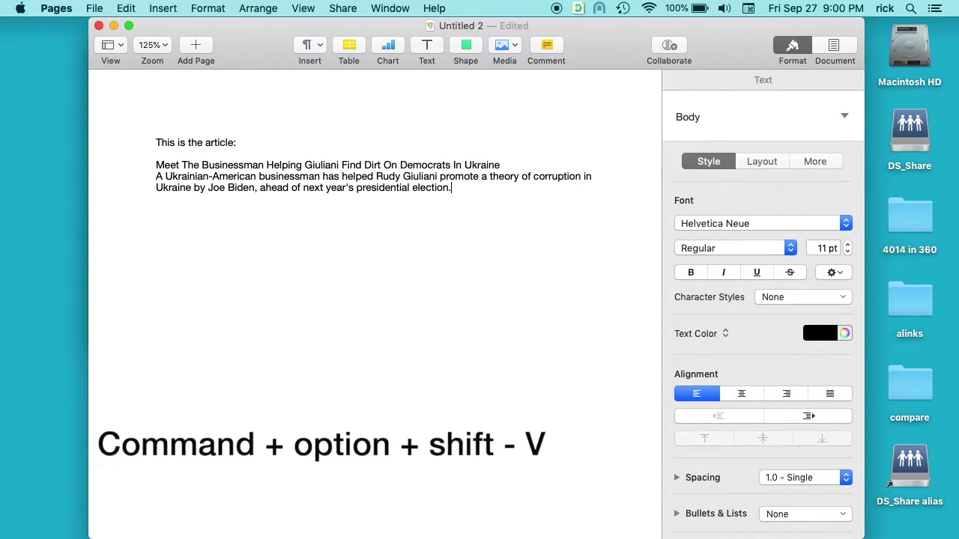
key("Return")
key("Return")
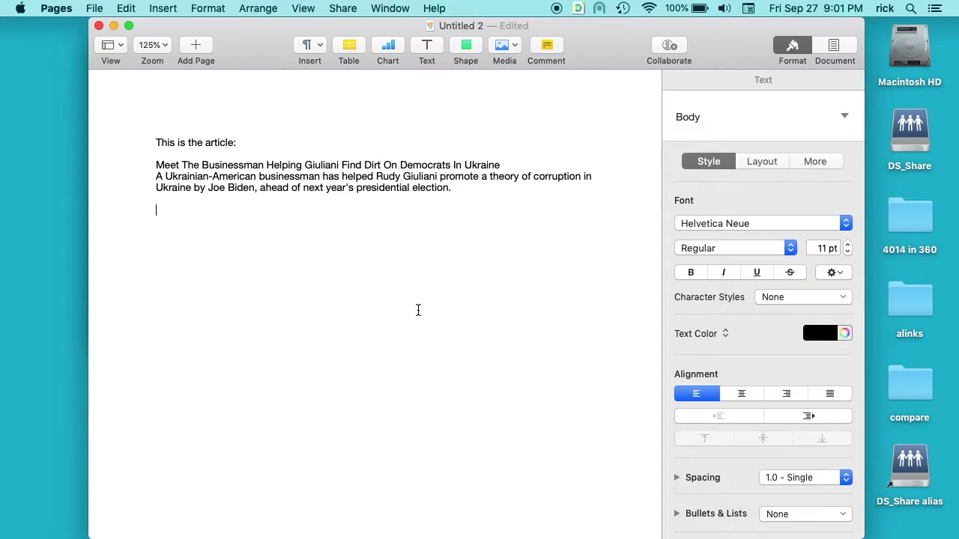
key("super+v")
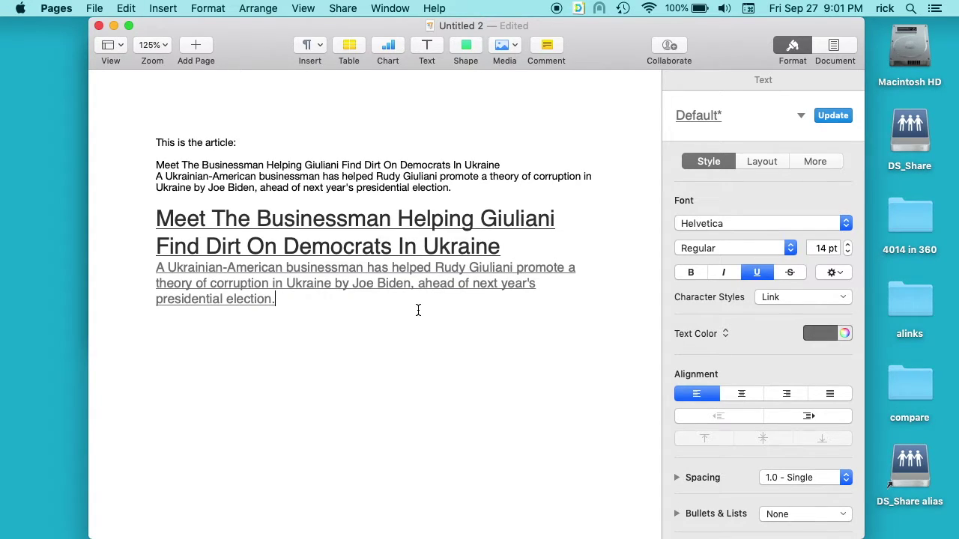
key("super+z")
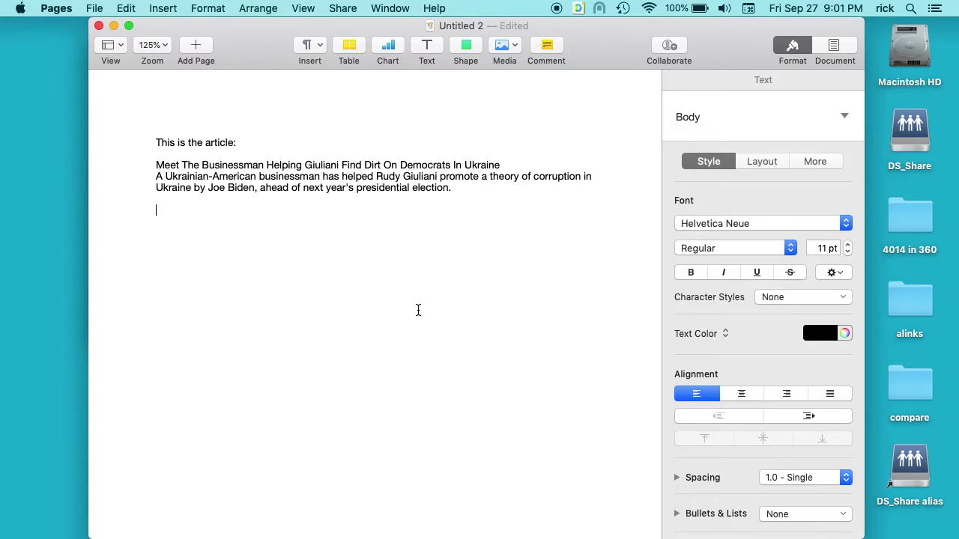
key("super+Tab")
key("super+Tab")
key("super+Tab")
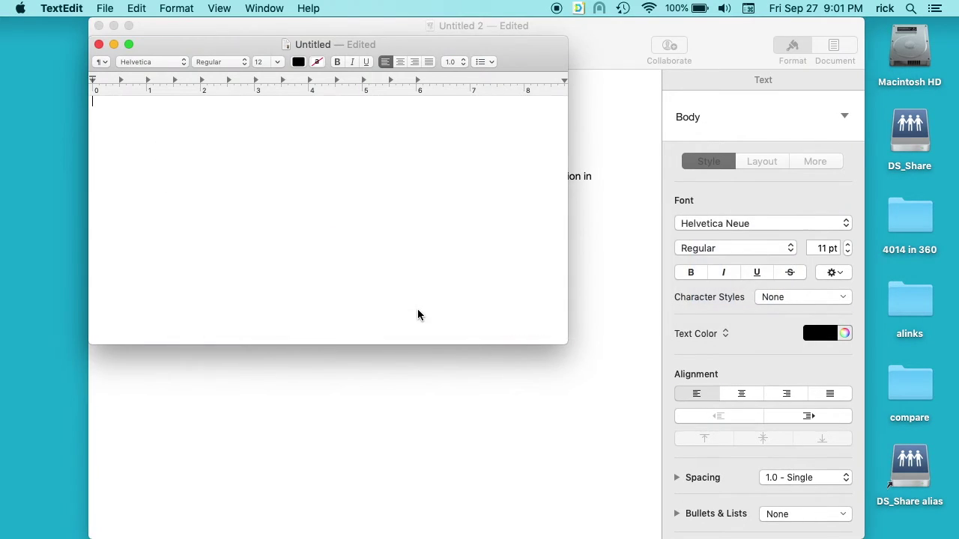
Convert the TextEdit note with Format > Make Plain Text, paste the story, and select it all.
key("super+v")
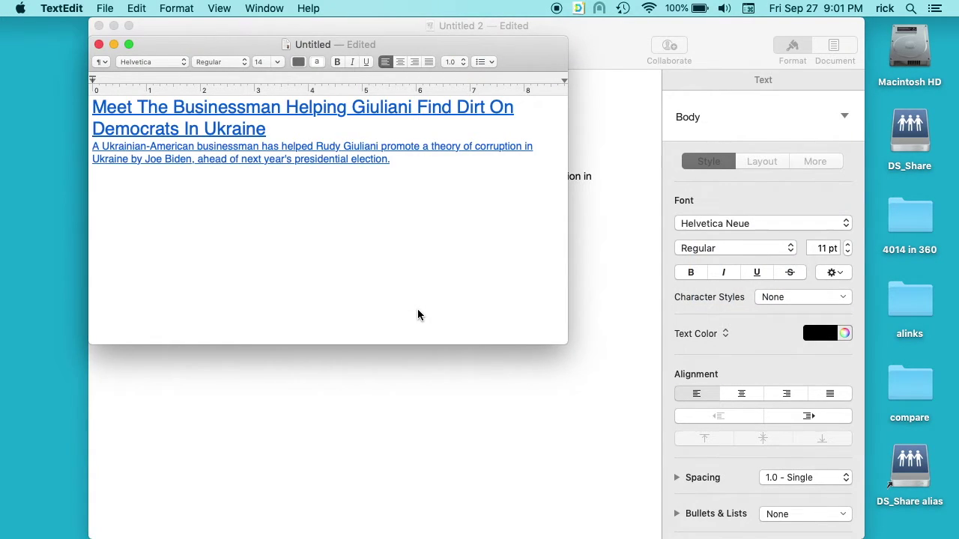
key("super+z")
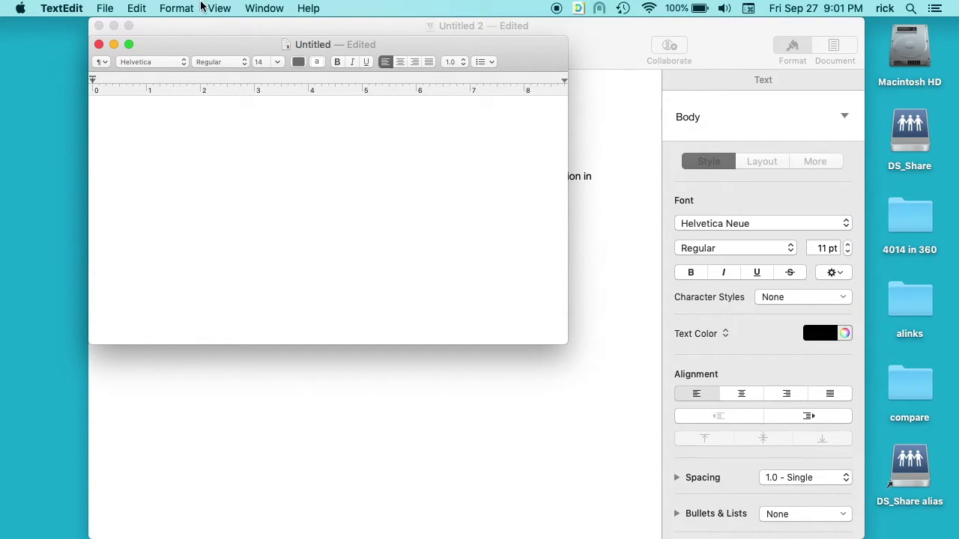
left_click(184, 9)
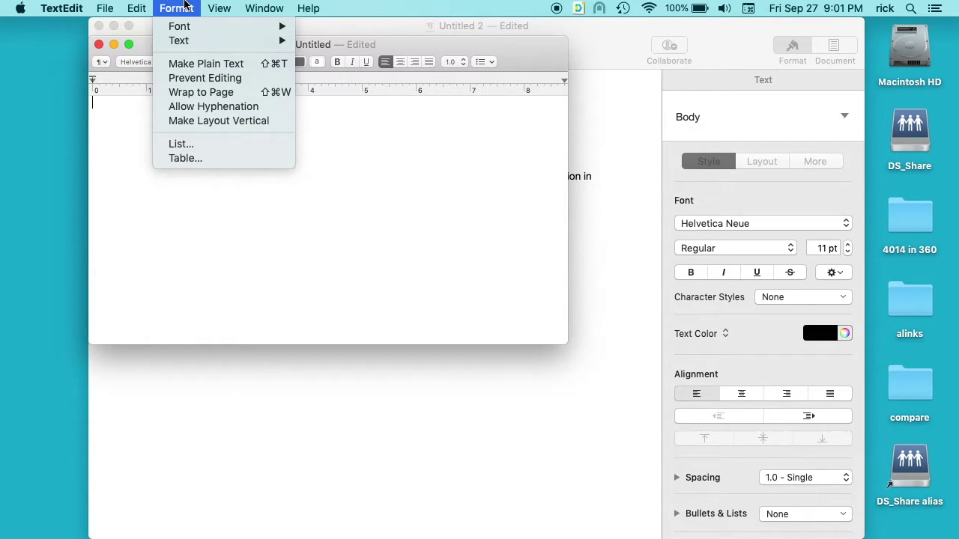
left_click(203, 64)
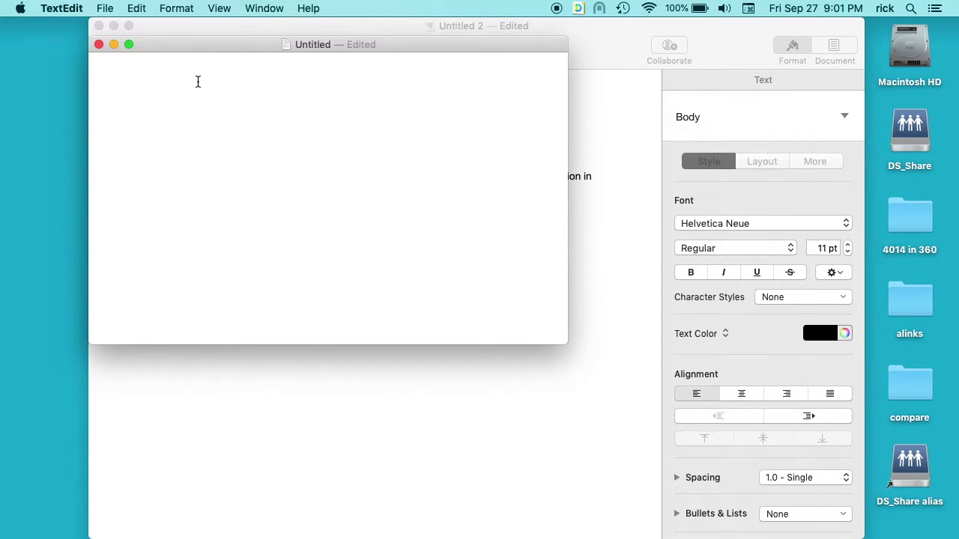
type("Meet The Businessman Helping Giuliani Find Dirt On Democrats In Ukraine A Ukrainian-American businessman has helped Rudy Giuliani promote a theory of corruption in Ukraine by Joe Biden, ahead of next year's presidential election.")
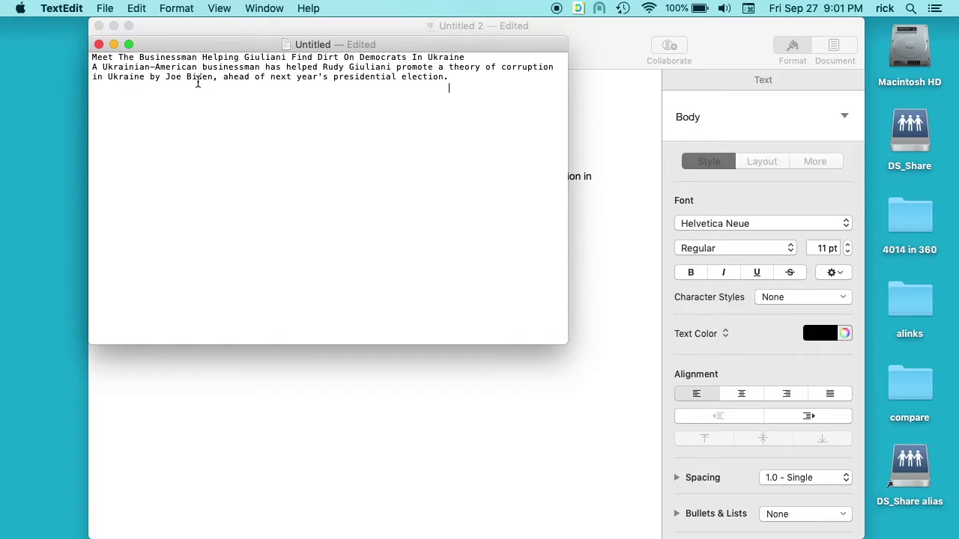
key("super+a")
key("super+c")
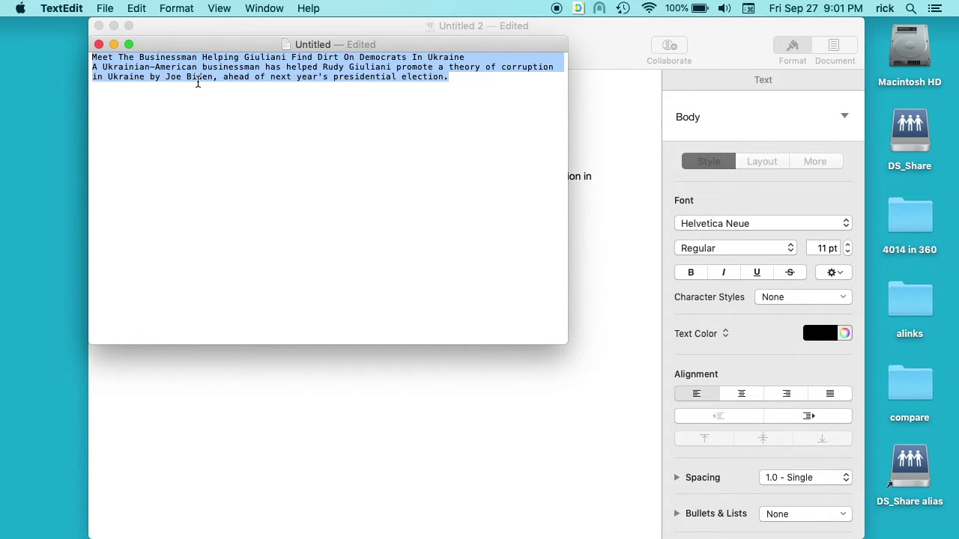
Paste a second plain-text copy of the story into Pages followed by a new line.
left_click(414, 398)
key("super+v")
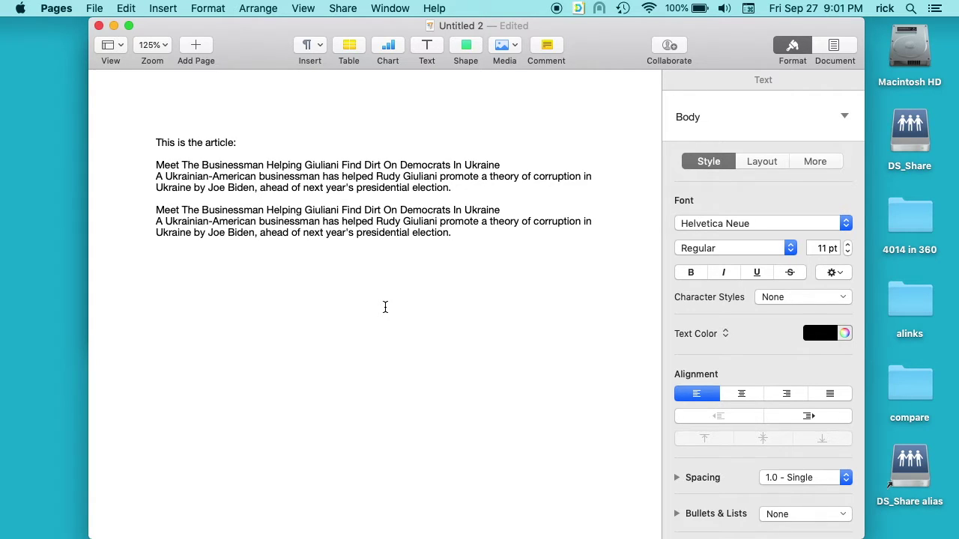
key("Return")
key("super+Tab")
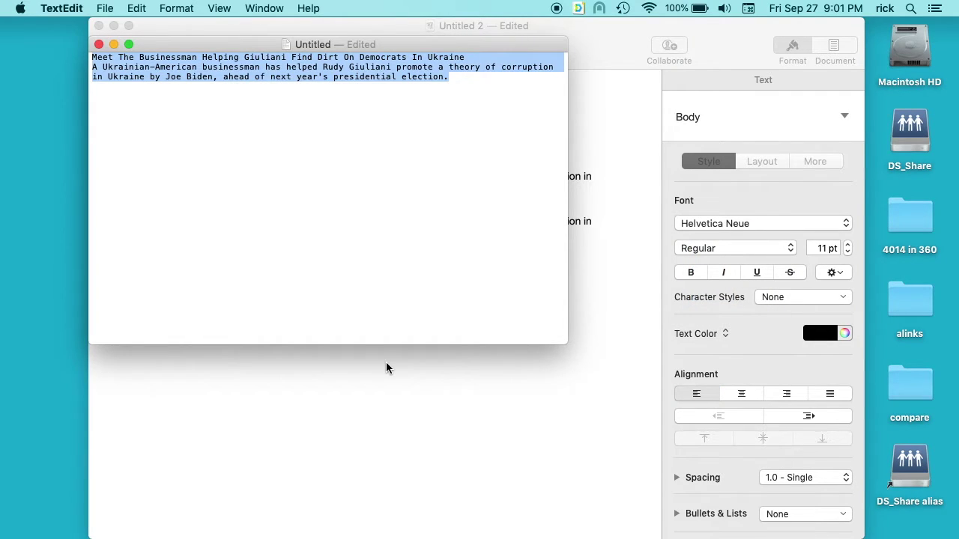
Toggle the TextEdit note to rich text and back to plain text via the Format menu.
left_click(191, 7)
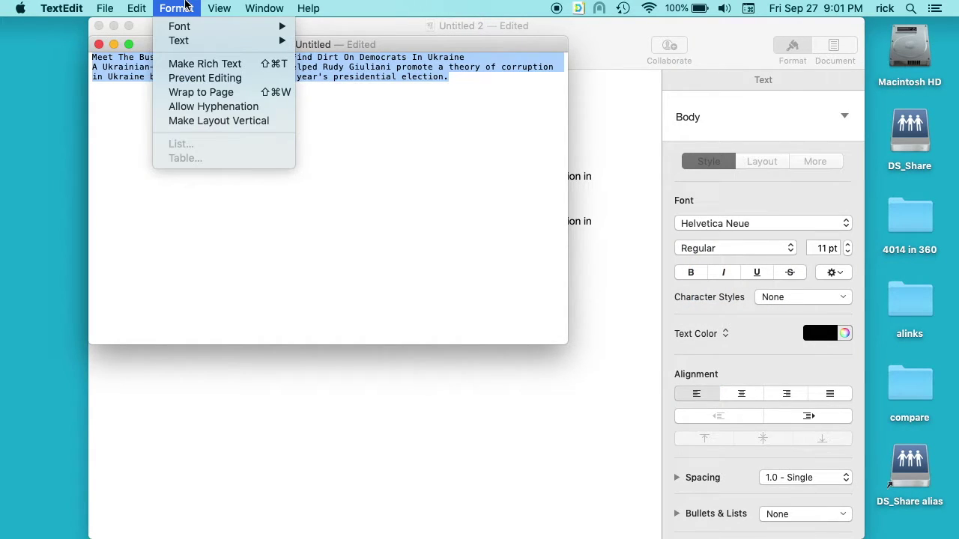
left_click(199, 71)
left_click(178, 8)
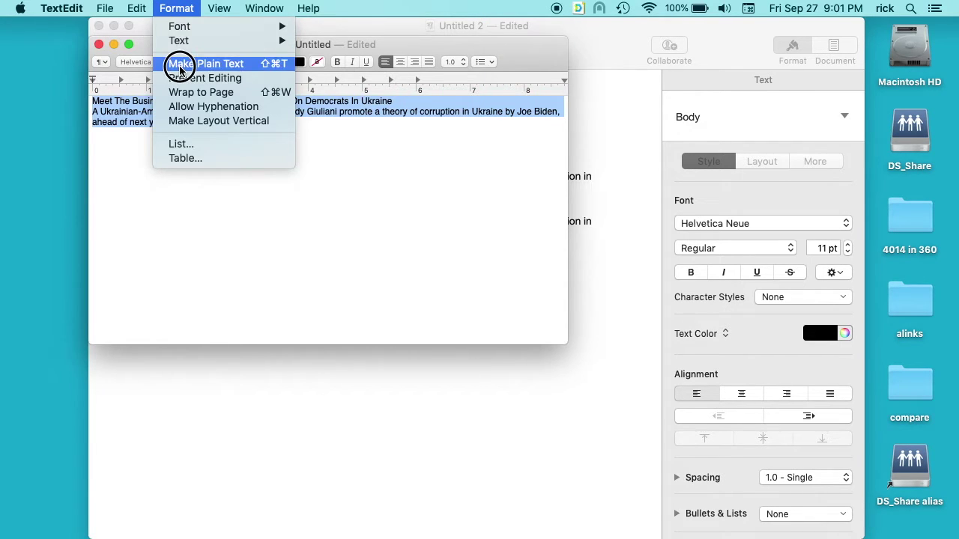
left_click(180, 66)
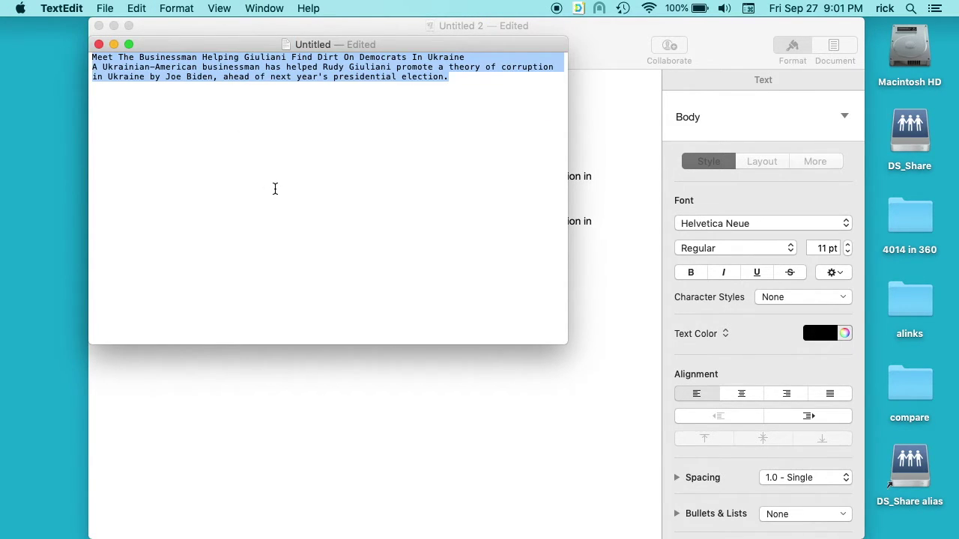
left_click(331, 380)
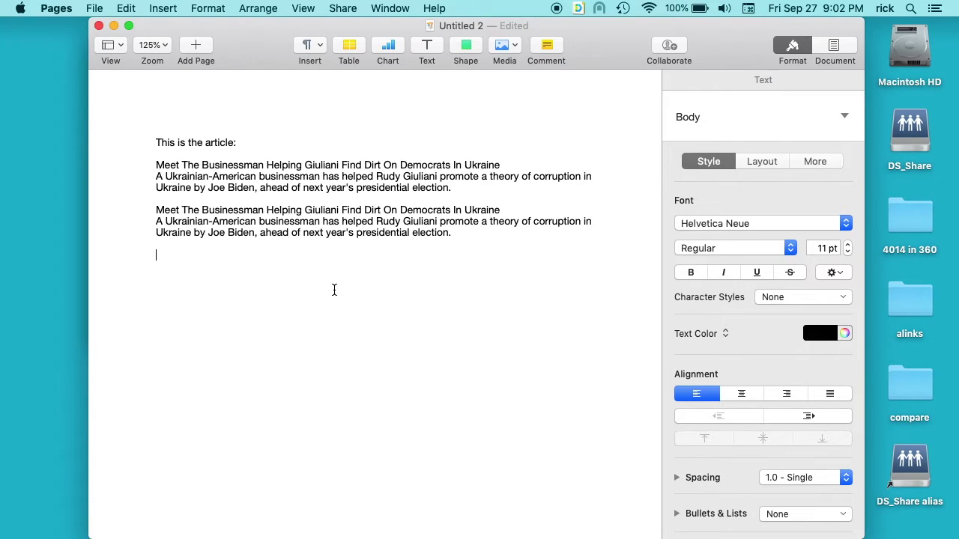
Copy the Giuliani headline and summary from the NPR page in Safari.
key("super+Tab")
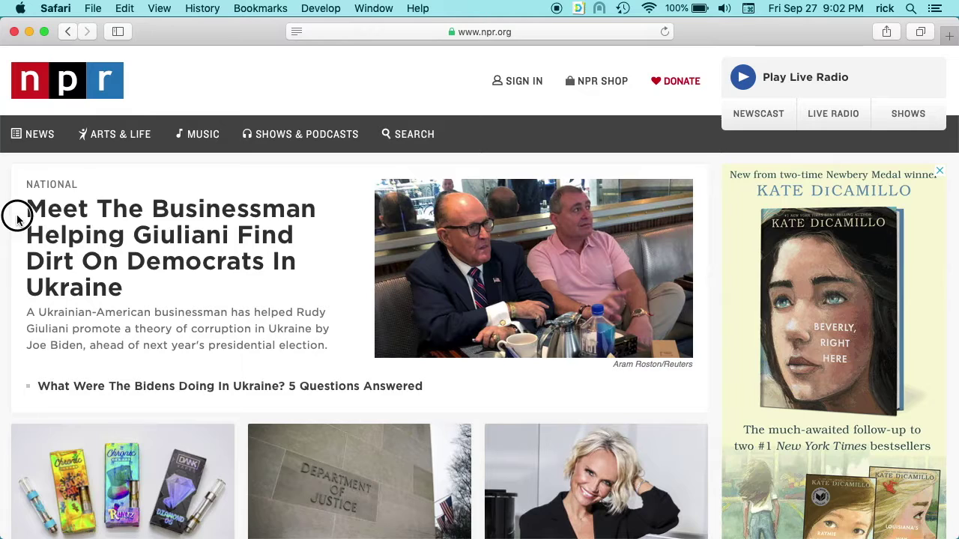
left_click_drag(18, 214, 337, 348)
key("super+c")
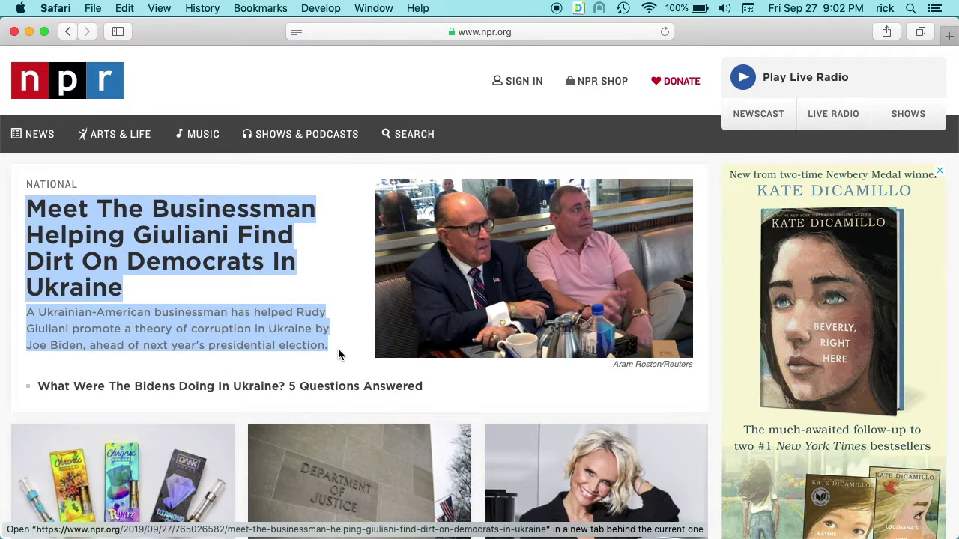
Minimize Safari and open a new Terminal window with enlarged text.
left_click(29, 32)
key("super+Tab")
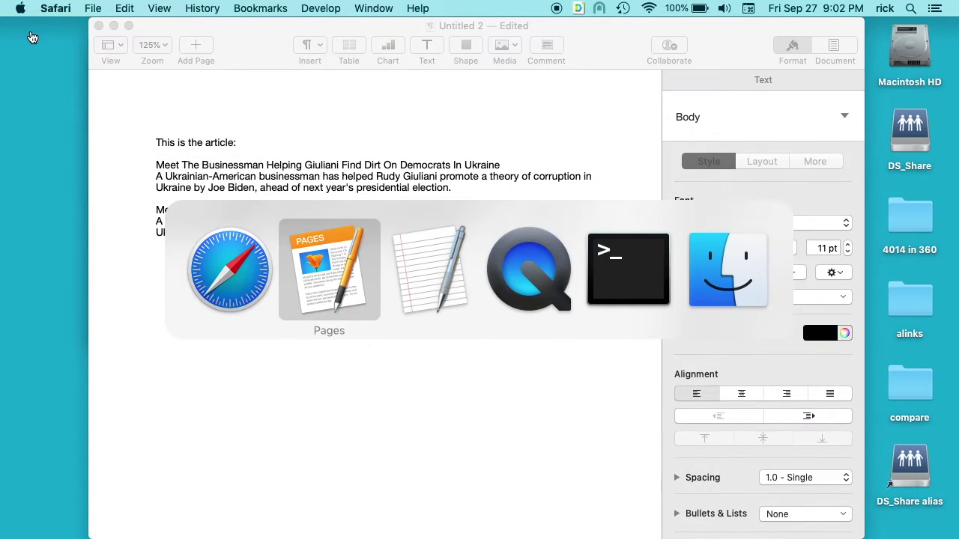
key("super+Tab")
key("super+Tab")
key("super+Tab")
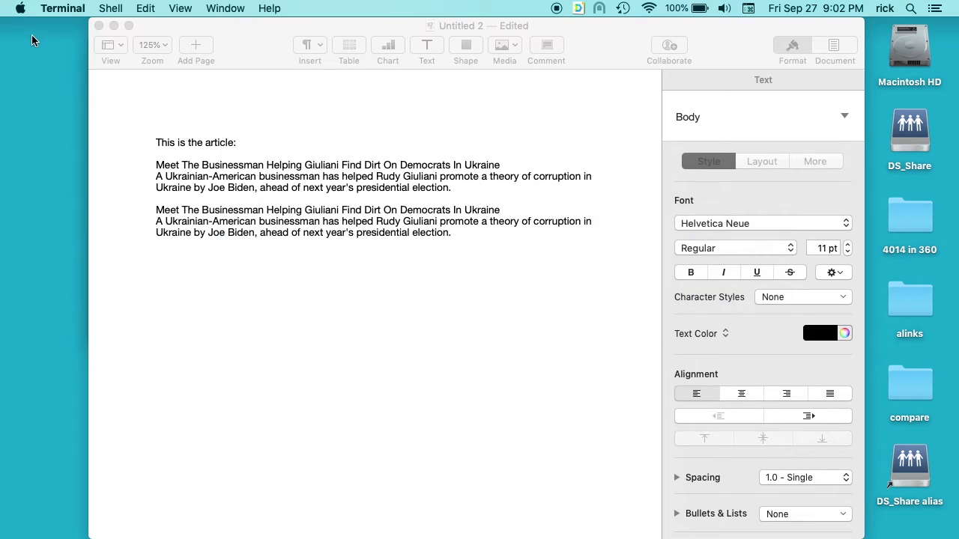
key("super+n")
key("super+plus")
key("super+plus")
key("super+plus")
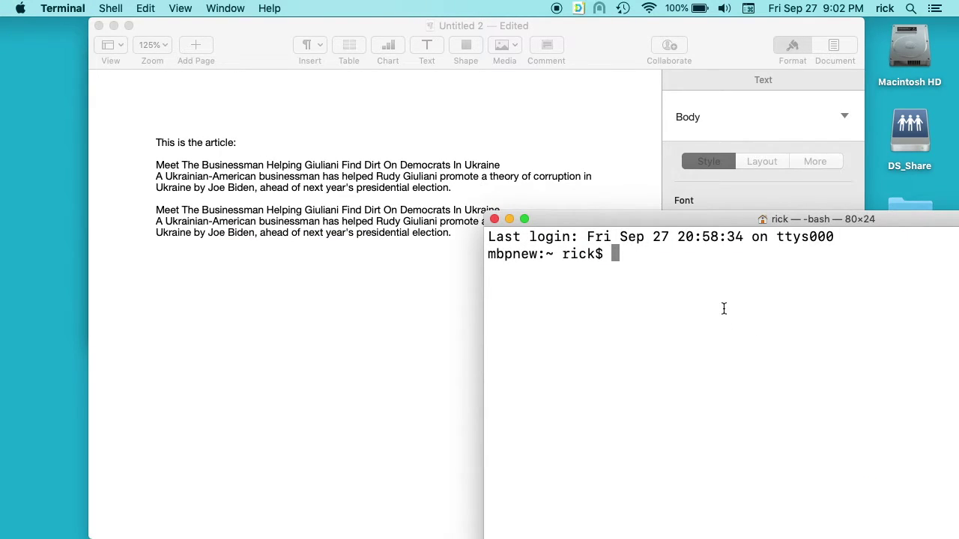
Move the Terminal window up and left and type pbpaste|pbcopy at the bash prompt.
left_click_drag(725, 220, 507, 103)
type("pbpaste")
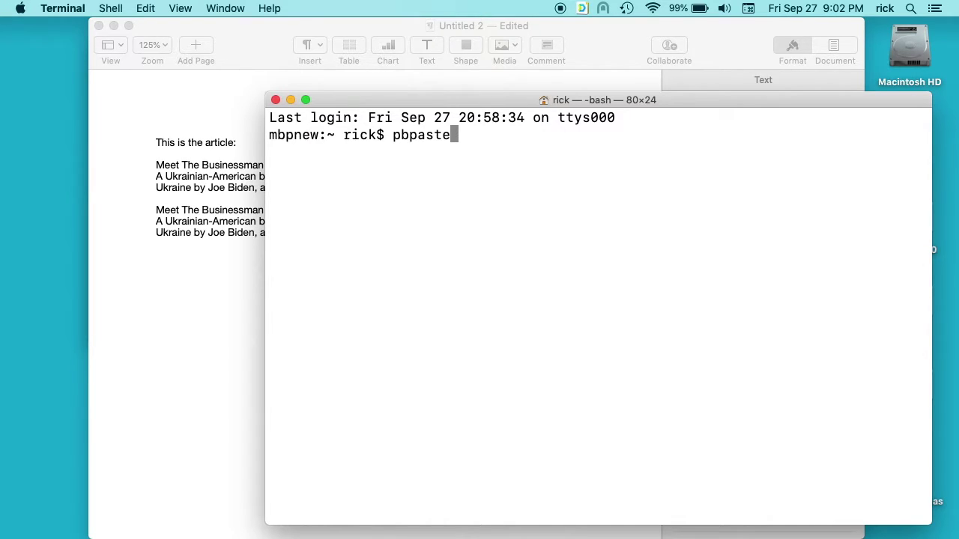
type("|pbcopy")
Run pbpaste|pbcopy and paste the plain-text Giuliani article at the end of the Pages document.
key("Return")
left_click(233, 282)
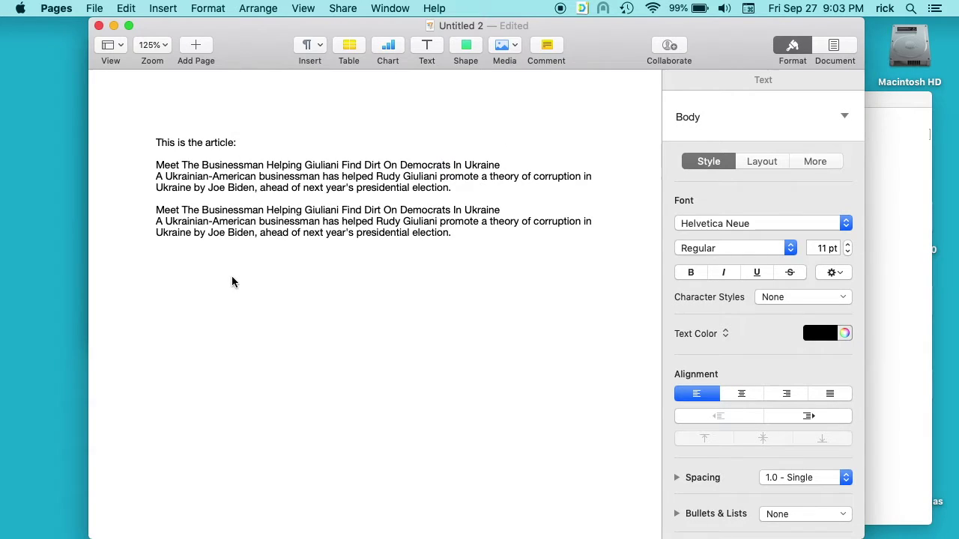
key("super+v")
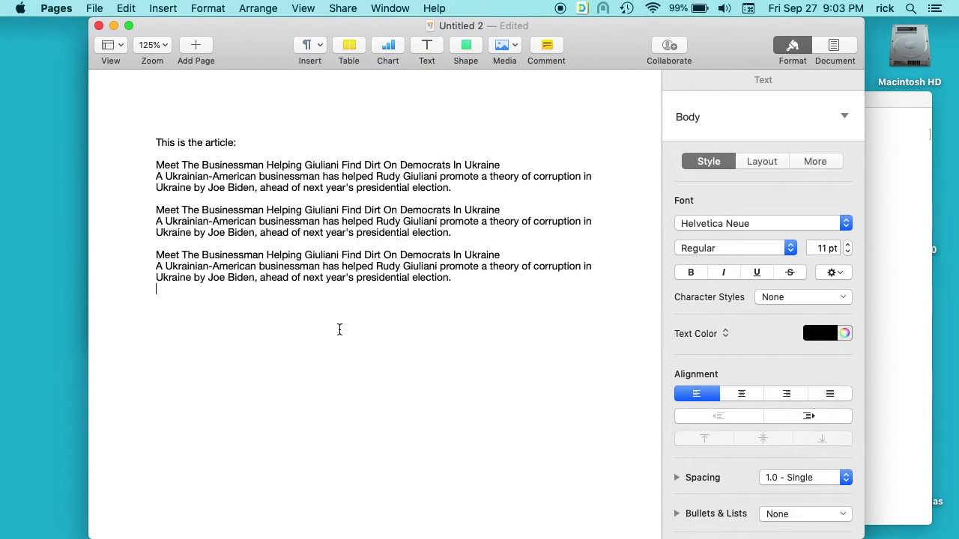
Make the Pages and Terminal windows narrower and shorter by dragging their corners.
mouse_move(868, 536)
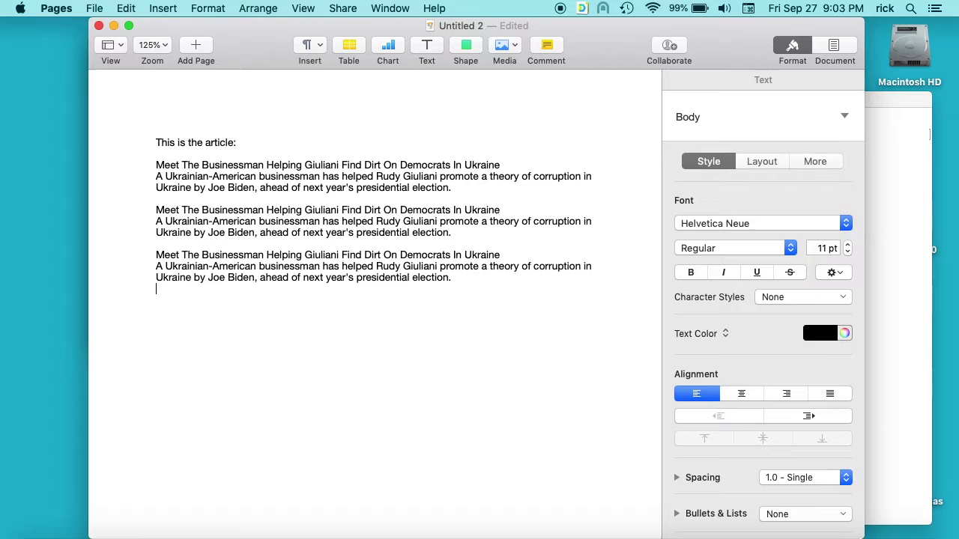
left_click(878, 484)
left_click(615, 404)
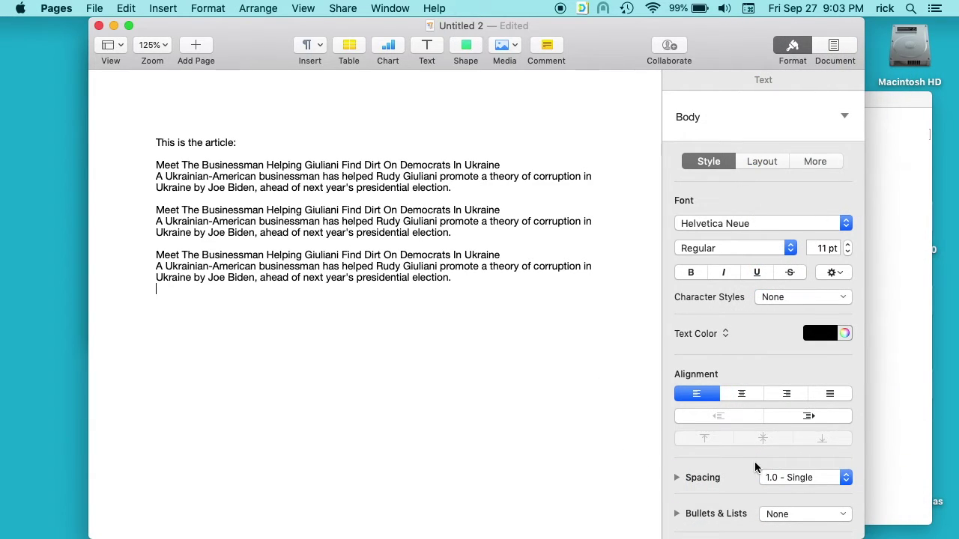
left_click_drag(860, 533, 712, 486)
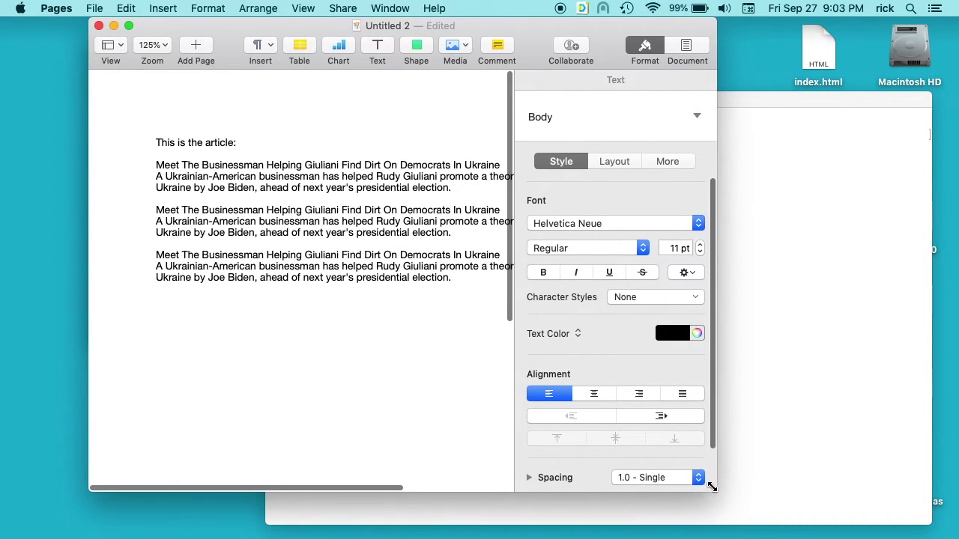
left_click(822, 256)
left_click_drag(267, 524, 558, 484)
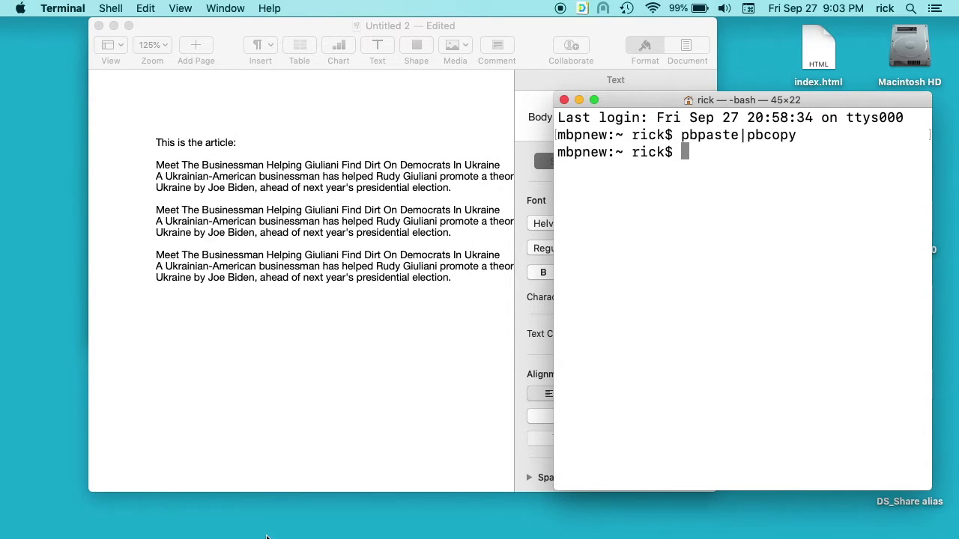
Return to the NPR page in Safari and select the Dallas police officer headline and summary.
mouse_move(648, 525)
left_click(769, 480)
key("ctrl+Up")
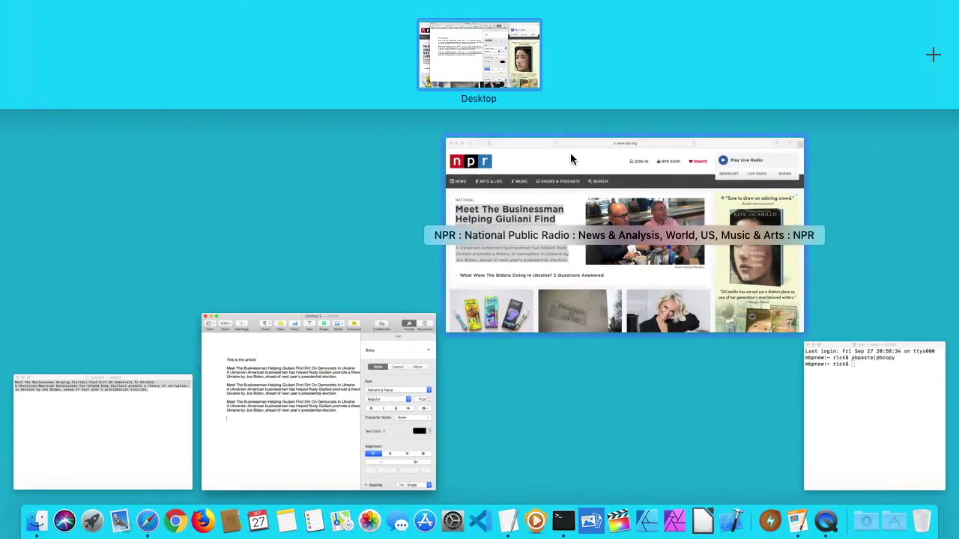
left_click(570, 153)
scroll(287, 291, "down", 15)
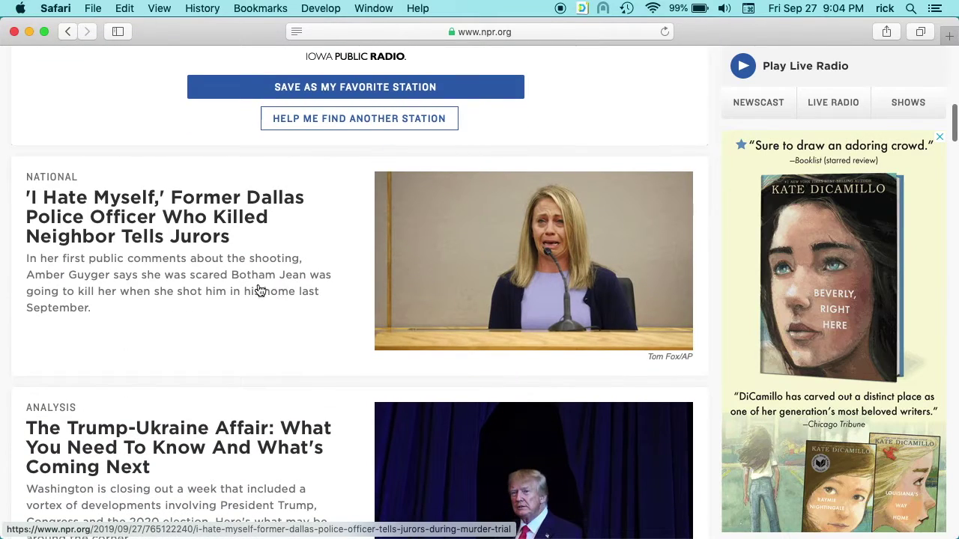
left_click_drag(19, 197, 197, 322)
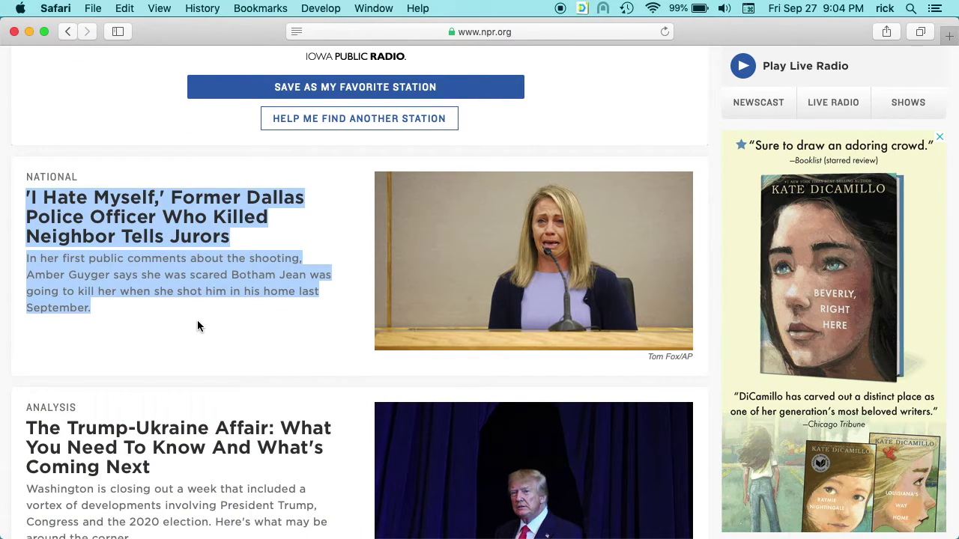
Rerun pbpaste|pbcopy in Terminal to make the Dallas story plain text, then shrink Safari's window.
key("super+Tab")
key("super+Tab")
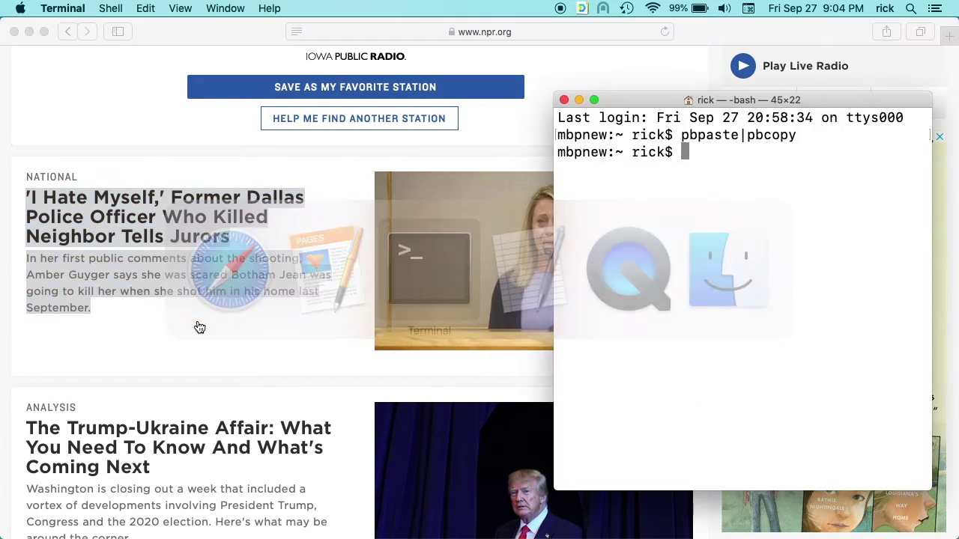
key("Up")
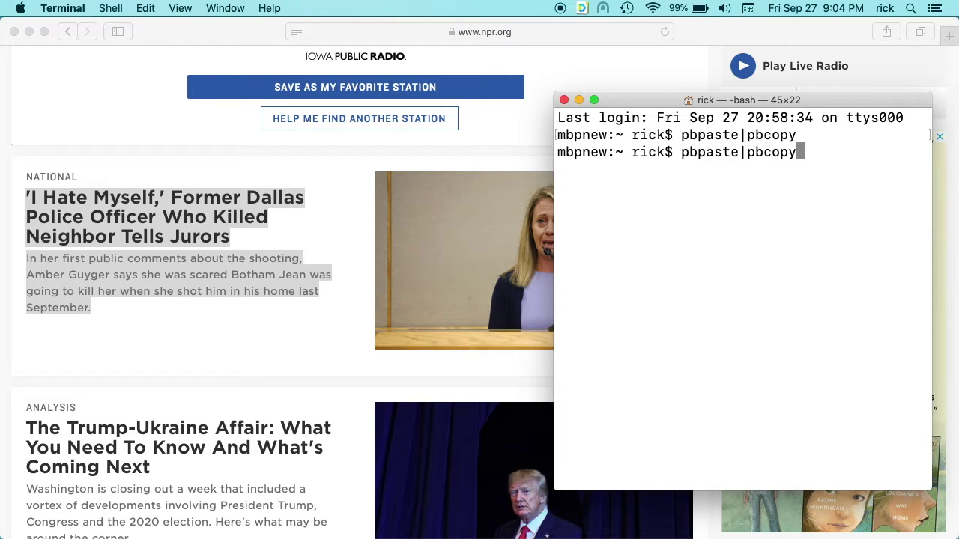
key("Return")
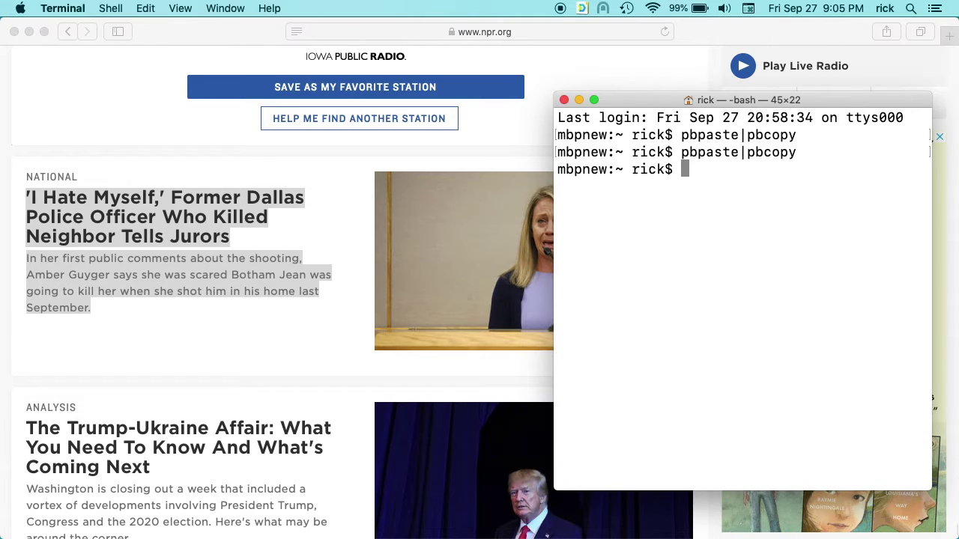
mouse_move(953, 529)
left_click_drag(949, 529, 716, 443)
Move the Pages window right and paste the Dallas officer story at the end.
key("ctrl+Up")
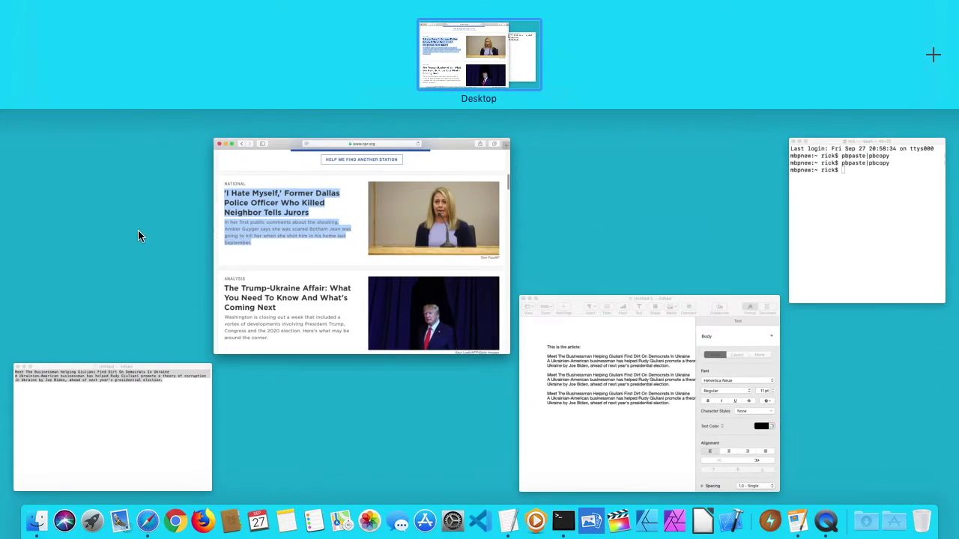
left_click(643, 378)
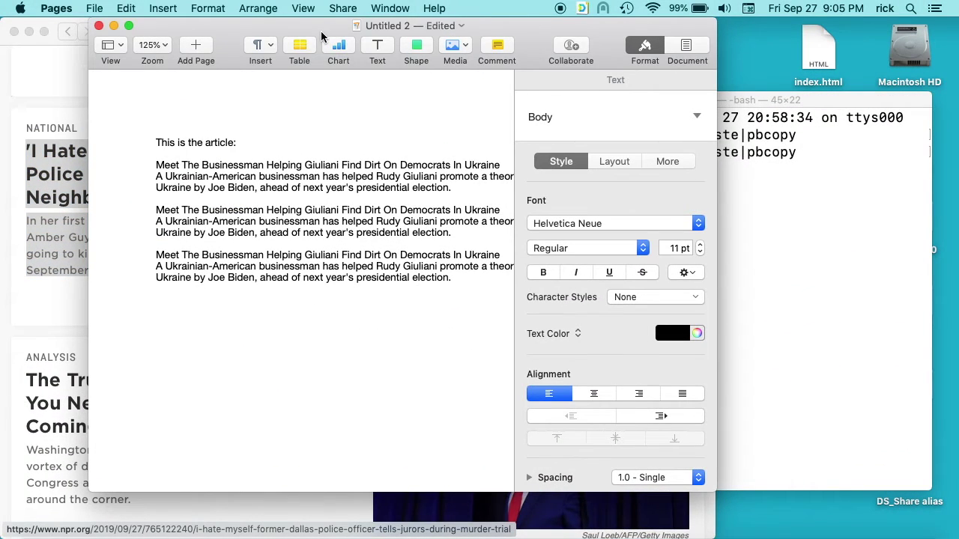
left_click_drag(323, 33, 514, 25)
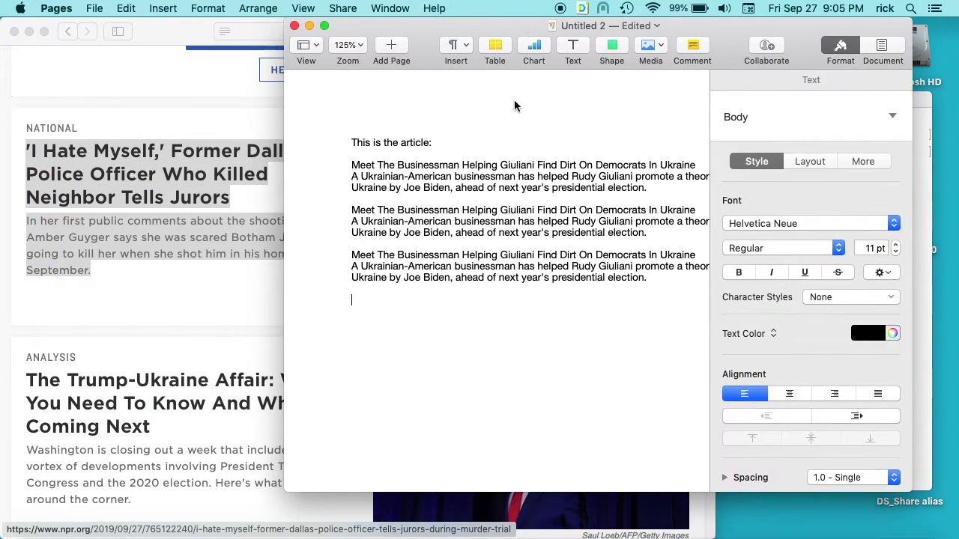
key("super+v")
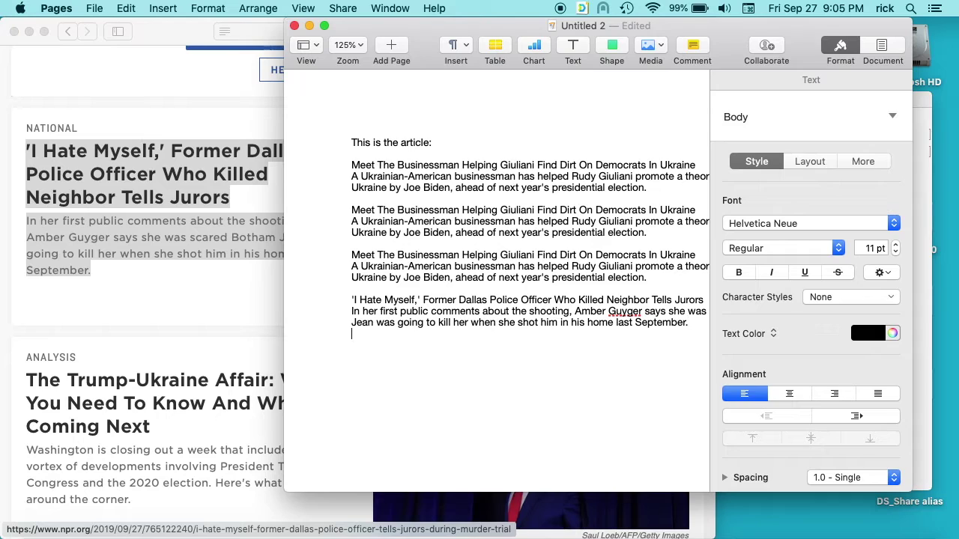
Select and copy the Trump-Ukraine Affair headline and summary on the NPR page.
left_click(202, 353)
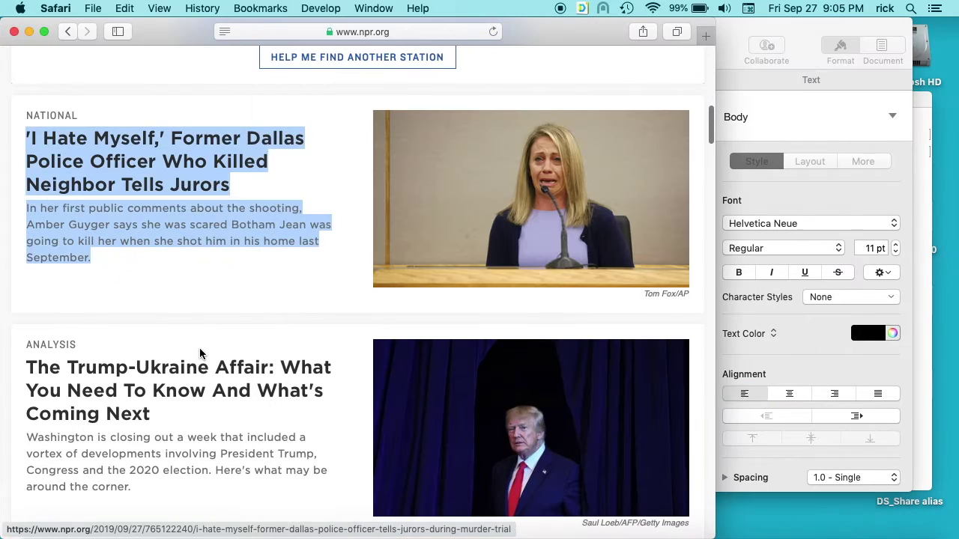
scroll(149, 322, "down", 3)
left_click_drag(22, 297, 184, 413)
key("super+c")
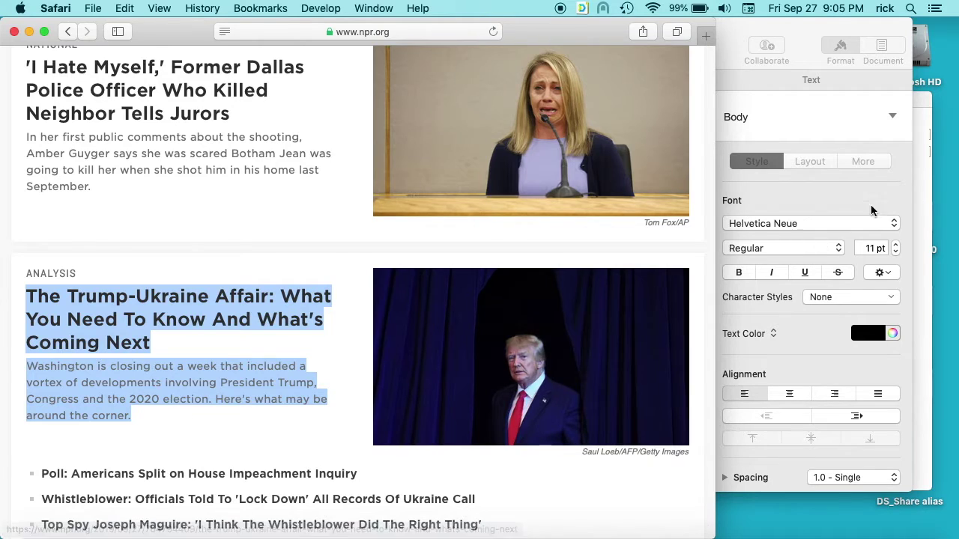
Rerun pbpaste|pbcopy to strip formatting, then paste the Trump-Ukraine story at the end in Pages.
left_click(924, 107)
left_click_drag(908, 107, 926, 131)
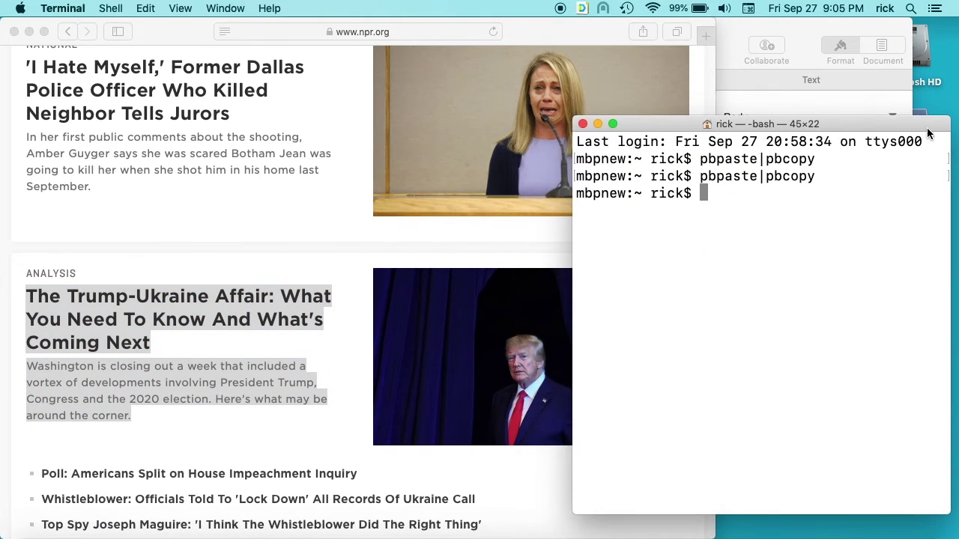
key("Up")
key("Return")
left_click(815, 37)
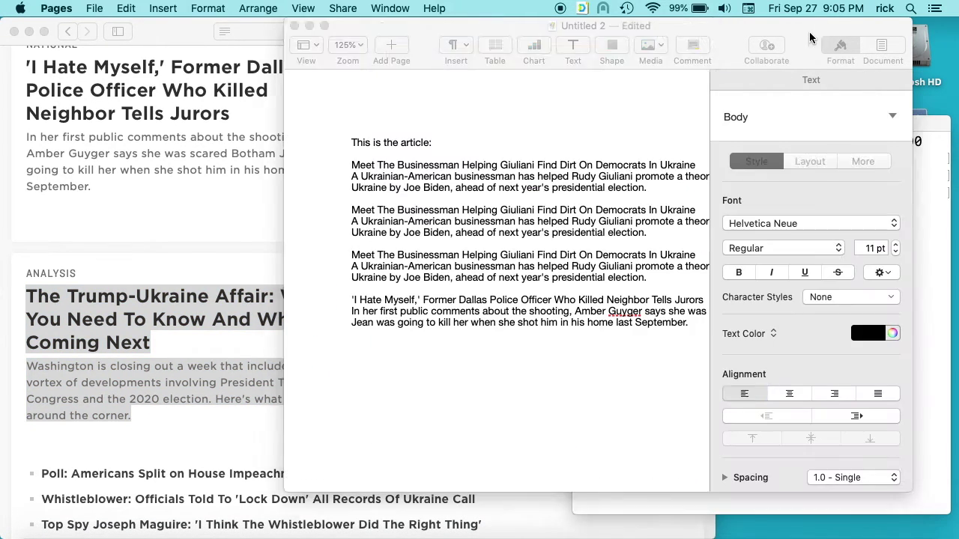
key("super+v")
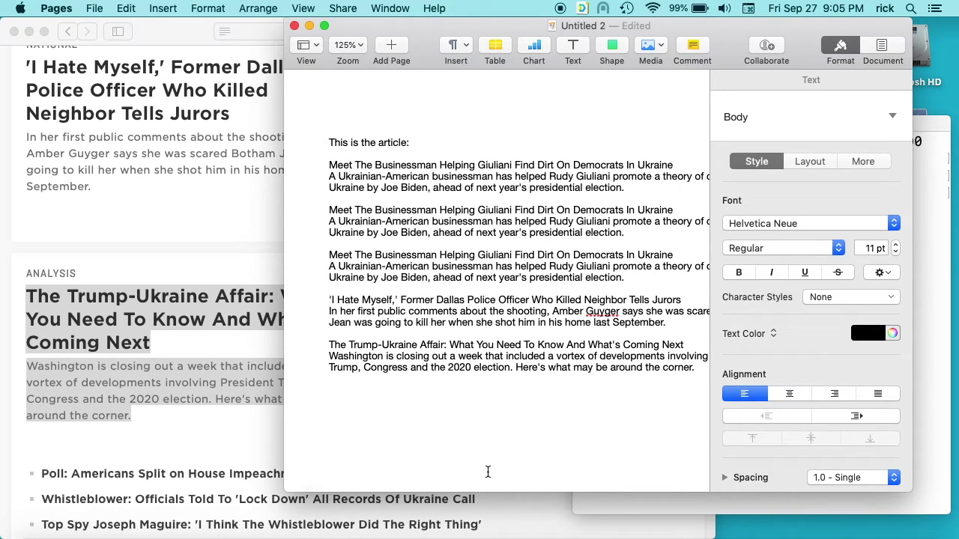
Add a new paragraph below the last story and bring Terminal in front of Pages.
key("Return")
key("Return")
left_click(926, 129)
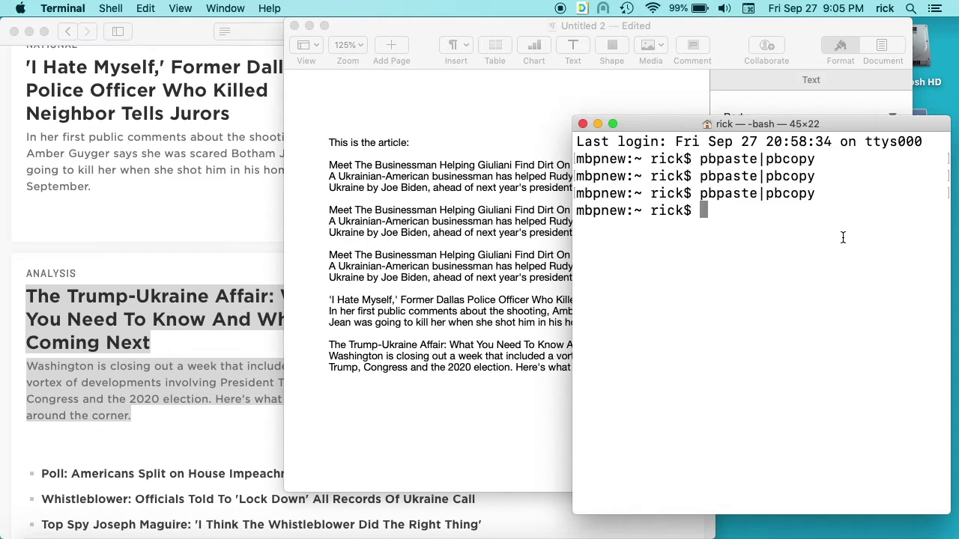